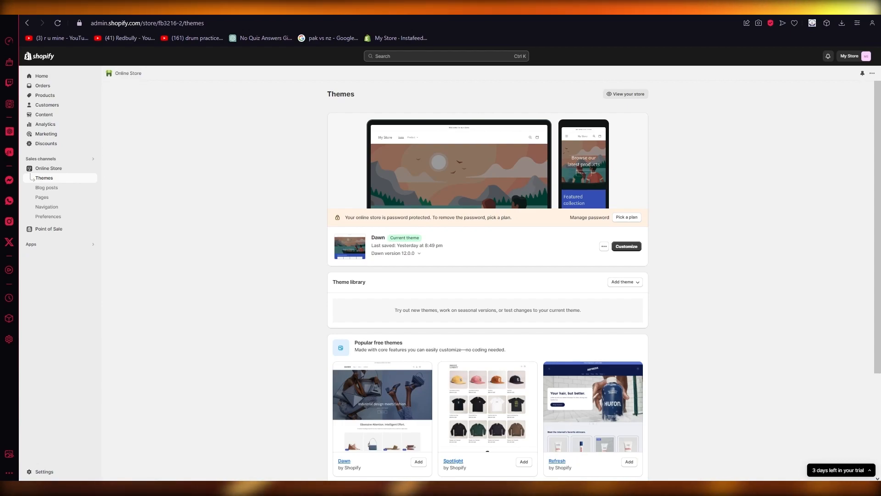
Step: Go from the store's admin home through the recommended apps to the Shopify App Store
left_click(42, 76)
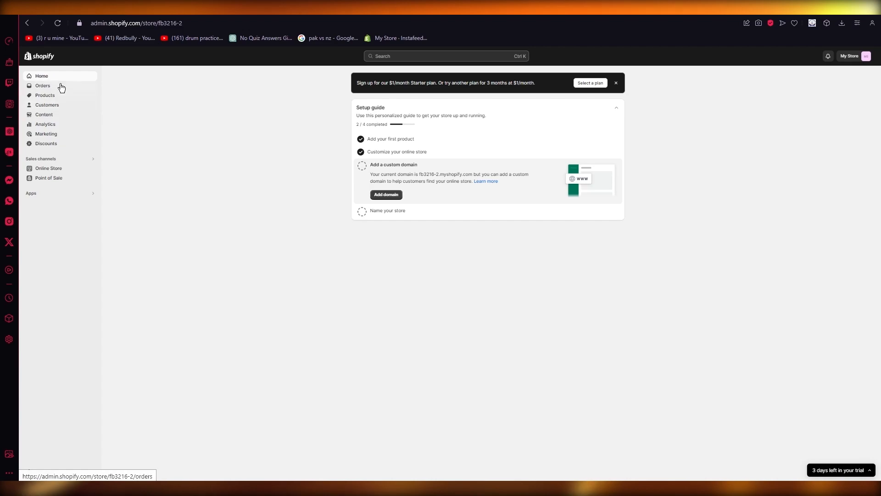
left_click(38, 192)
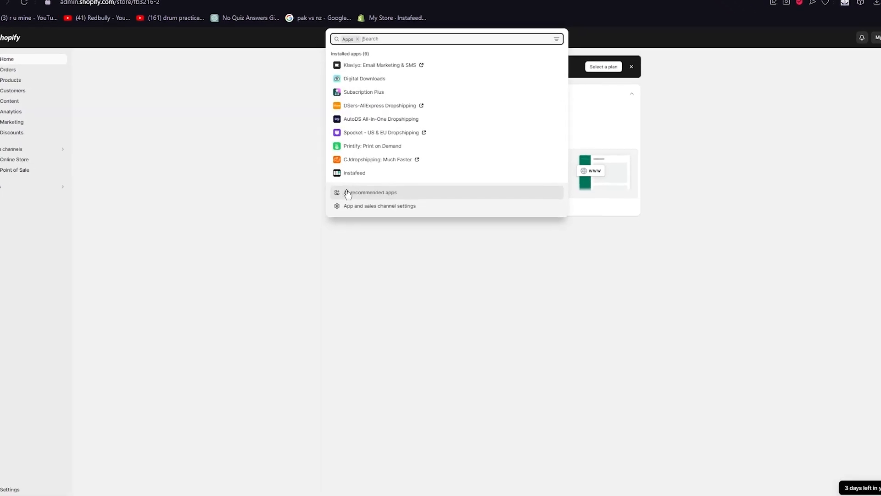
left_click(354, 198)
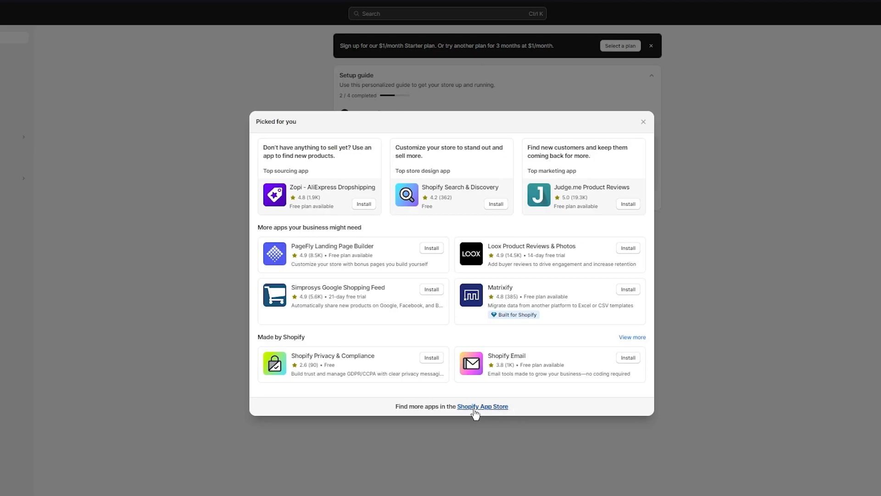
left_click(478, 406)
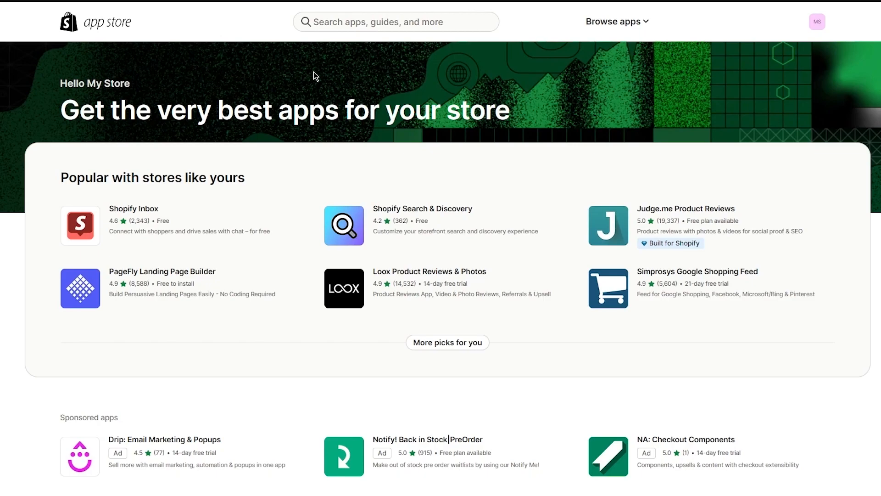
Step: Search the app store for klaviyo, view the Klaviyo: Email Marketing & SMS listing and open the installed app
left_click(317, 24)
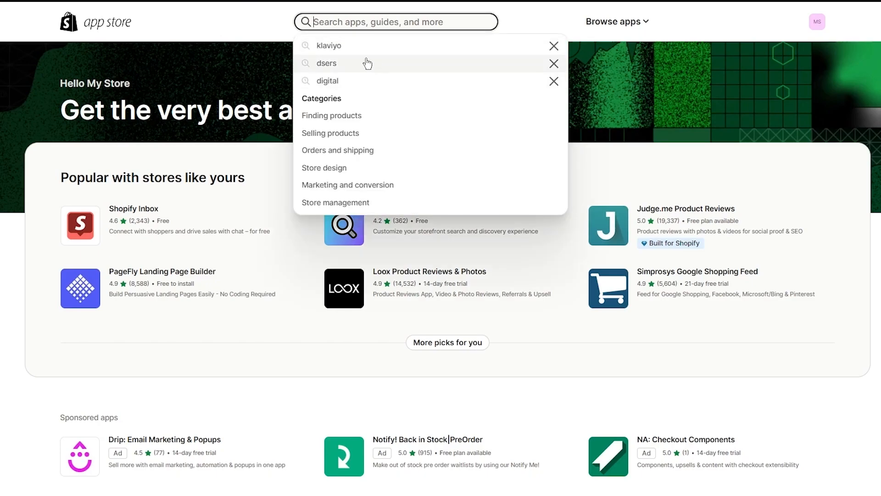
left_click(345, 51)
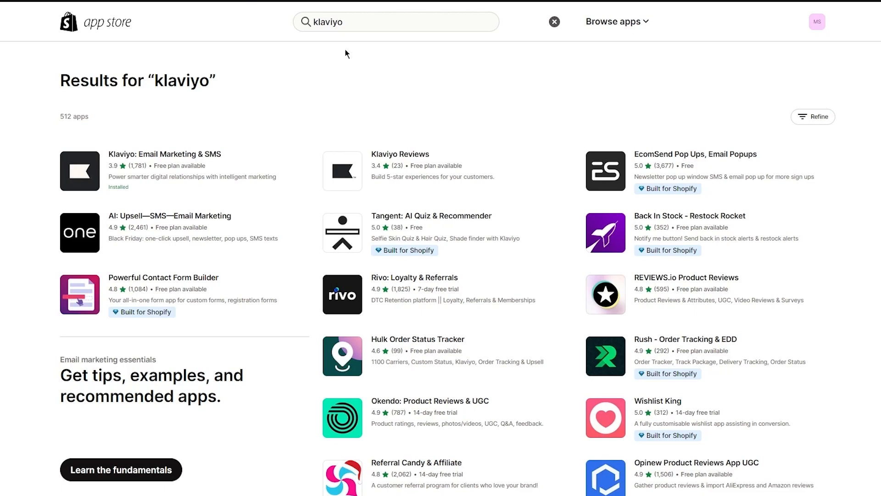
left_click(157, 154)
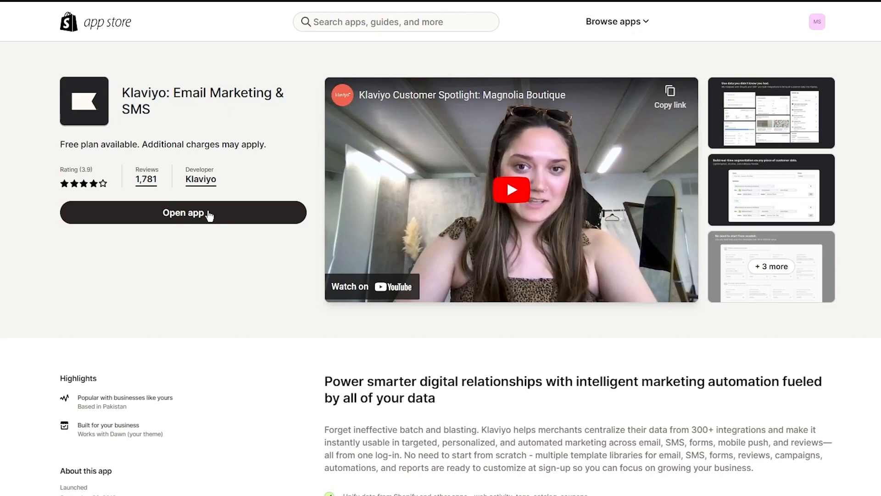
left_click(209, 214)
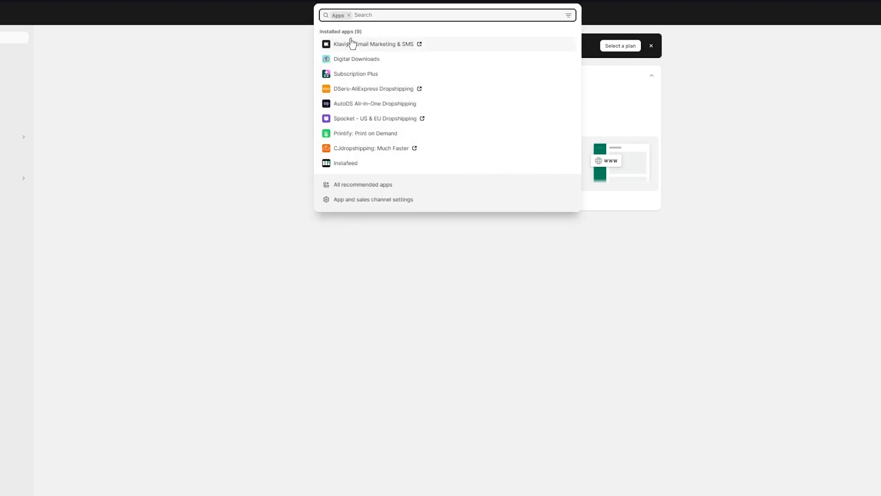
left_click(340, 45)
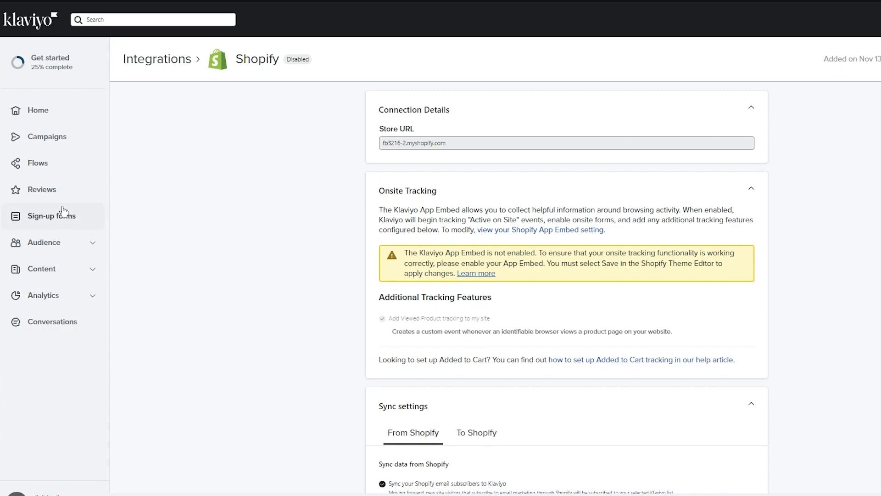
Step: Open the Shopify integration from Klaviyo's integrations list and review its onsite tracking and sync settings
left_click(182, 59)
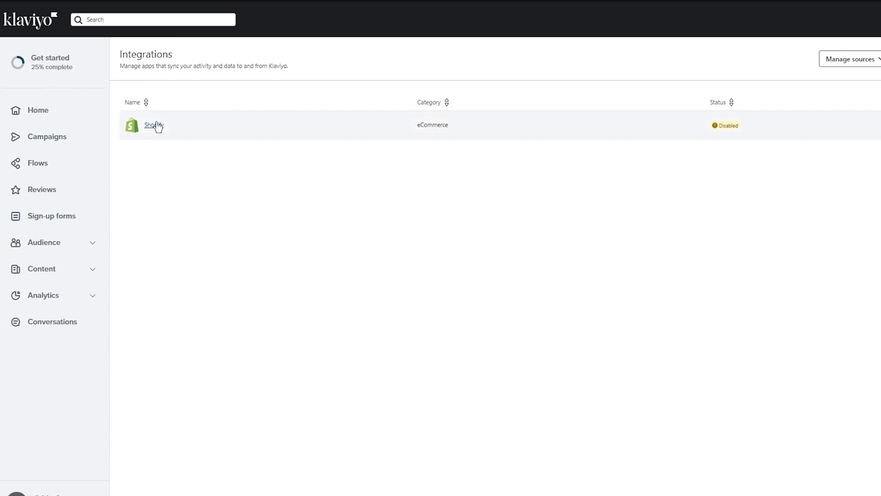
left_click(336, 119)
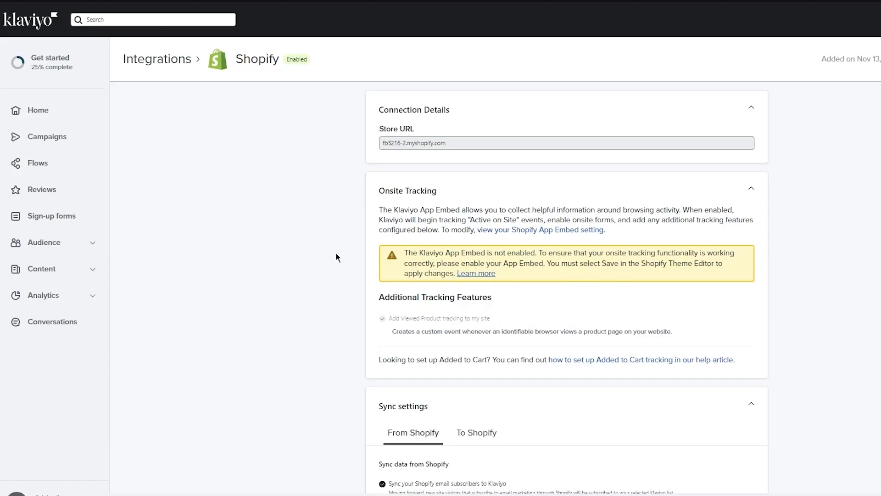
scroll(335, 256, "down", 8)
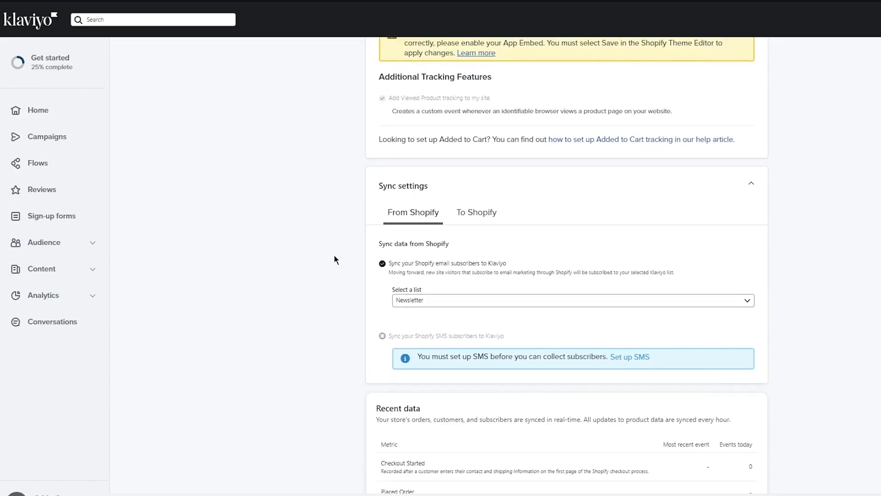
scroll(334, 251, "up", 8)
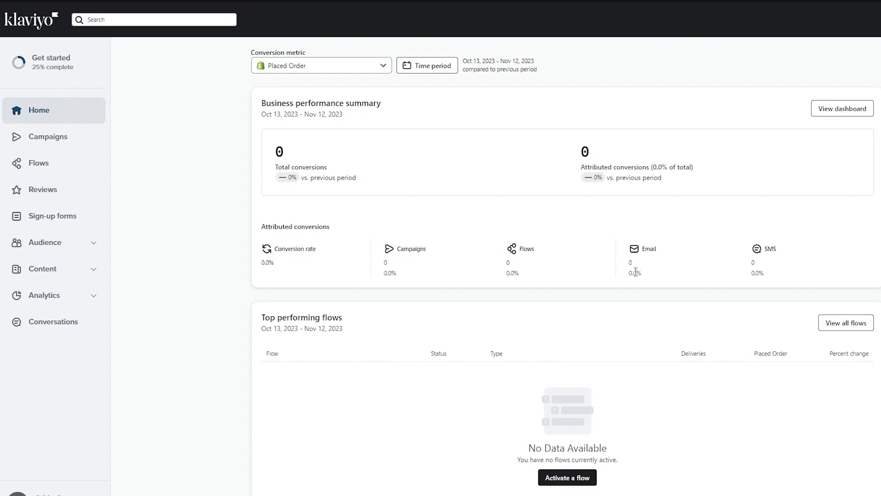
Step: Start a new email campaign in Klaviyo and name it "first setting"
left_click(67, 143)
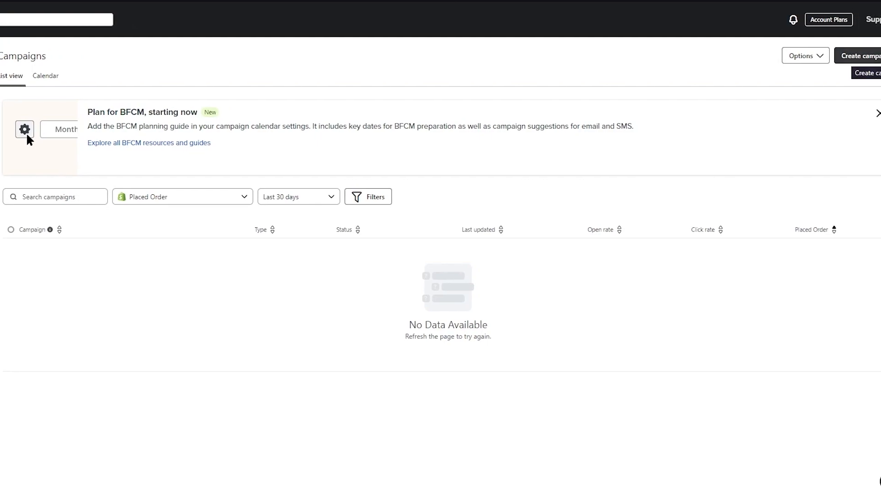
left_click(857, 55)
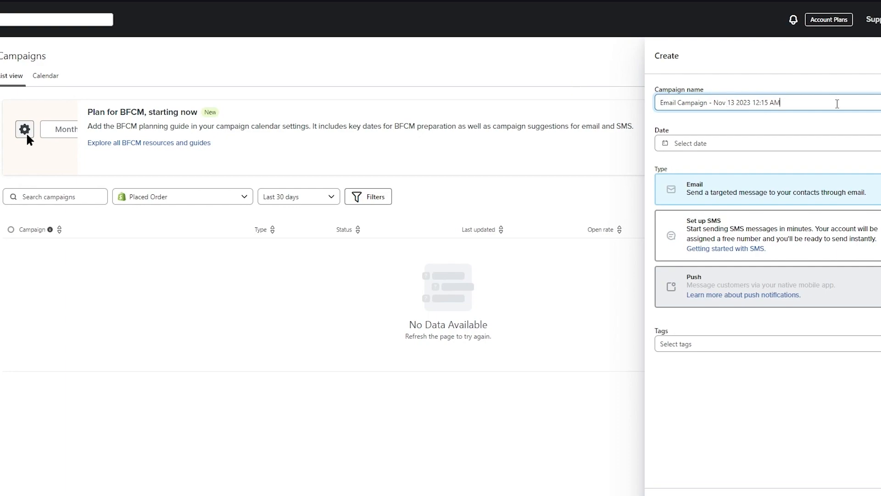
key("ctrl+a")
key("BackSpace")
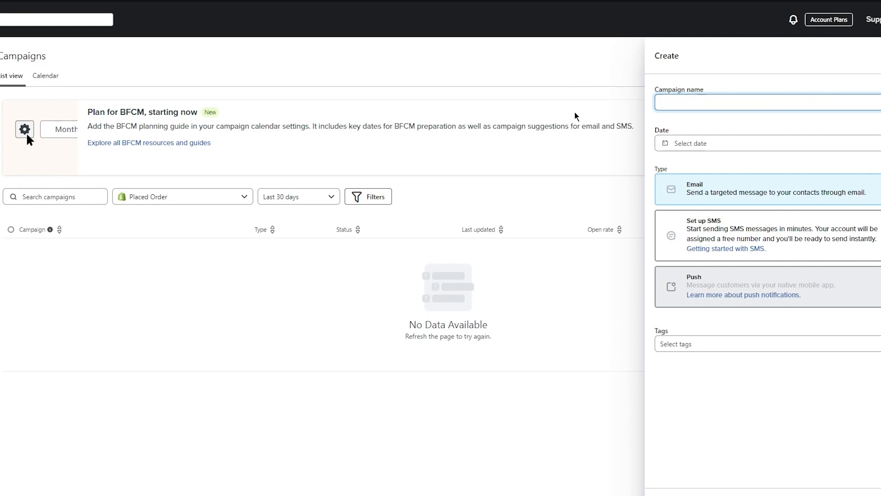
type("first setting")
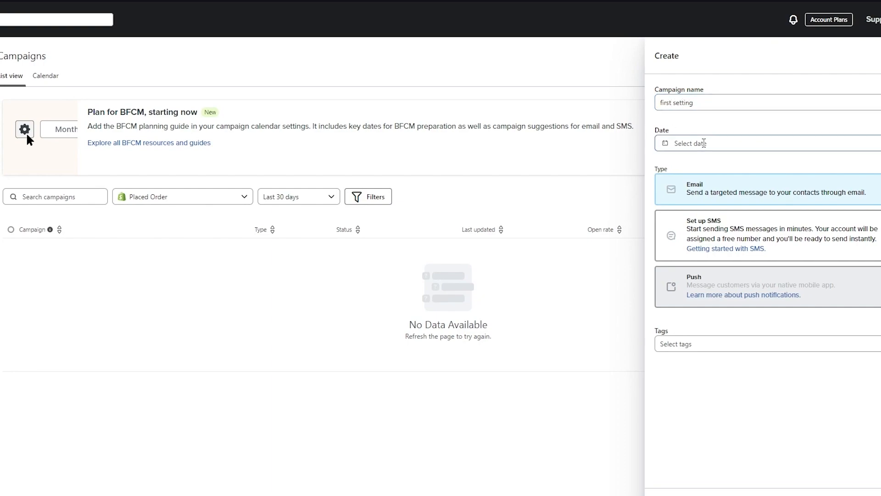
Step: Set the campaign date to Nov 16, 2023 and create the email campaign without tags
left_click(679, 143)
left_click(763, 234)
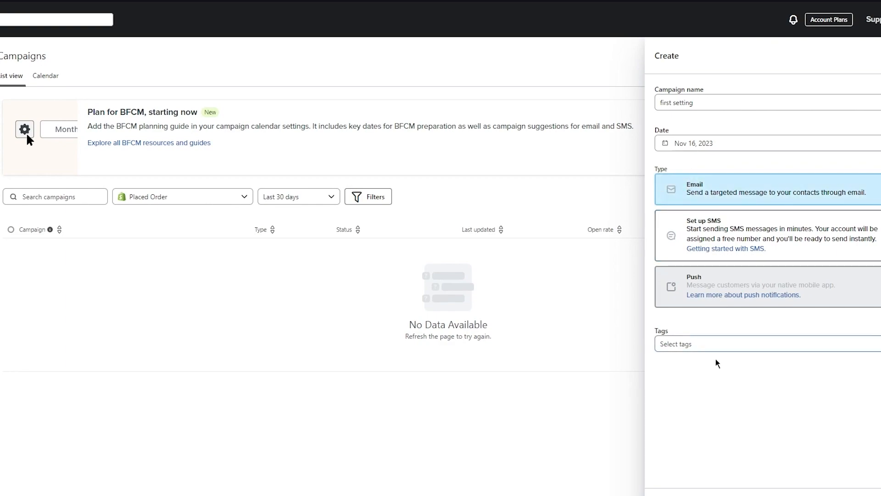
left_click(687, 349)
left_click(687, 349)
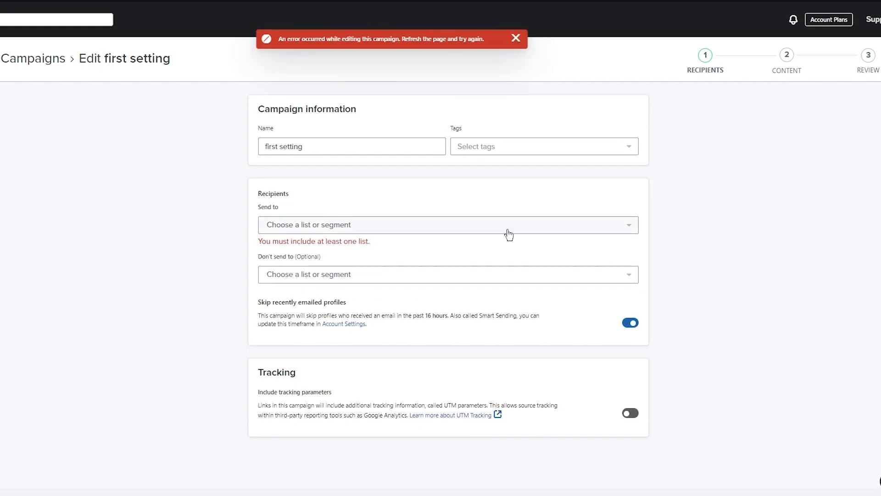
Step: Choose the Engaged (30 Days) segment as the campaign's recipients and continue to the content stage
left_click(521, 144)
left_click(352, 231)
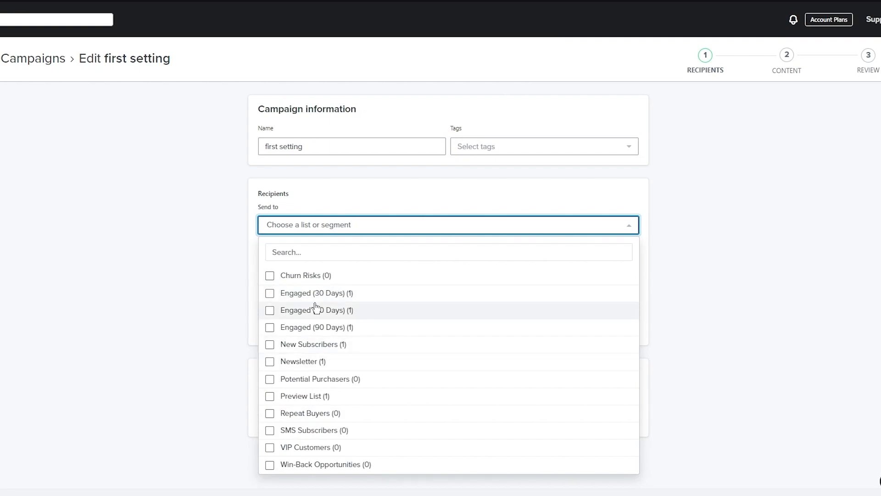
left_click(290, 294)
left_click(770, 298)
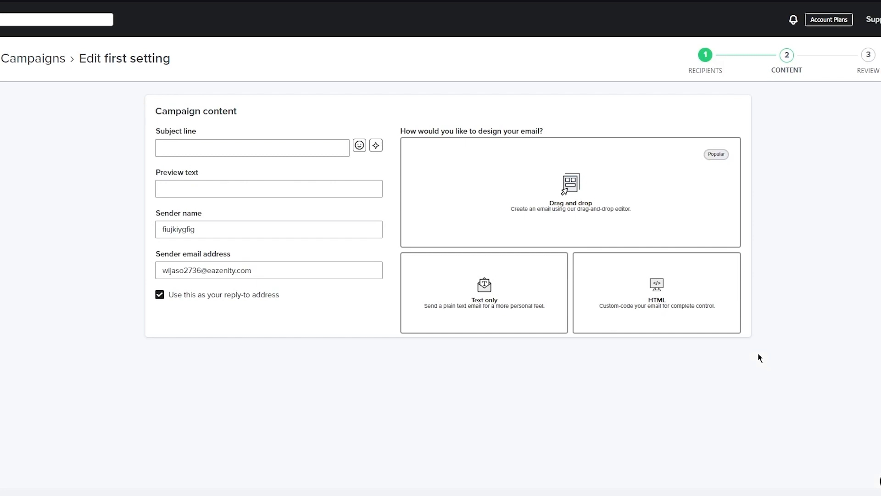
Step: Enter "first product line is out now" as the campaign's subject line
left_click(179, 146)
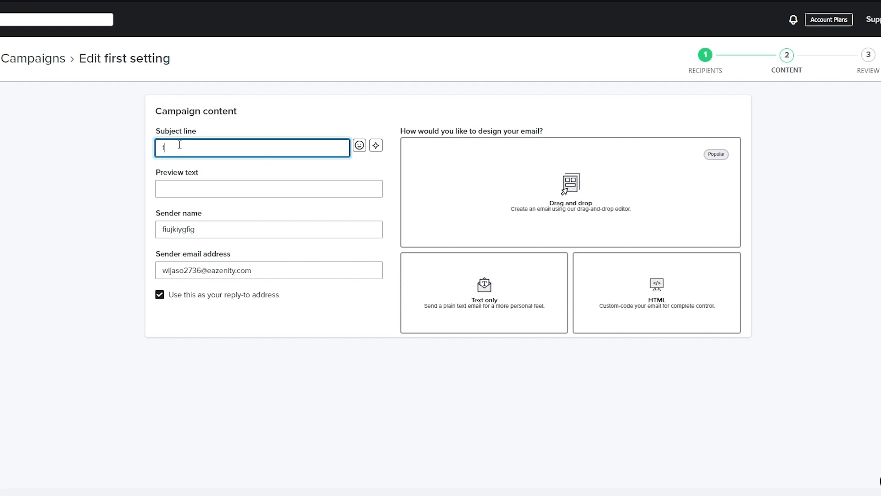
type("first product line is out now")
left_click(376, 146)
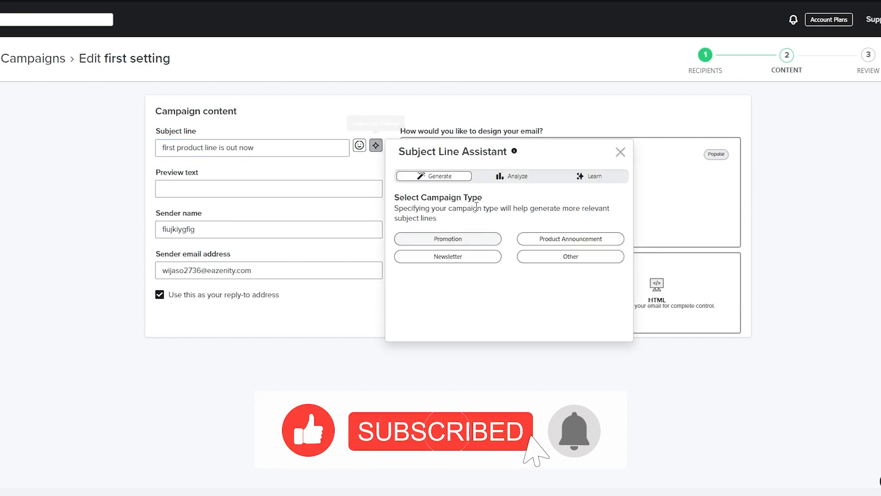
left_click(549, 239)
left_click(468, 302)
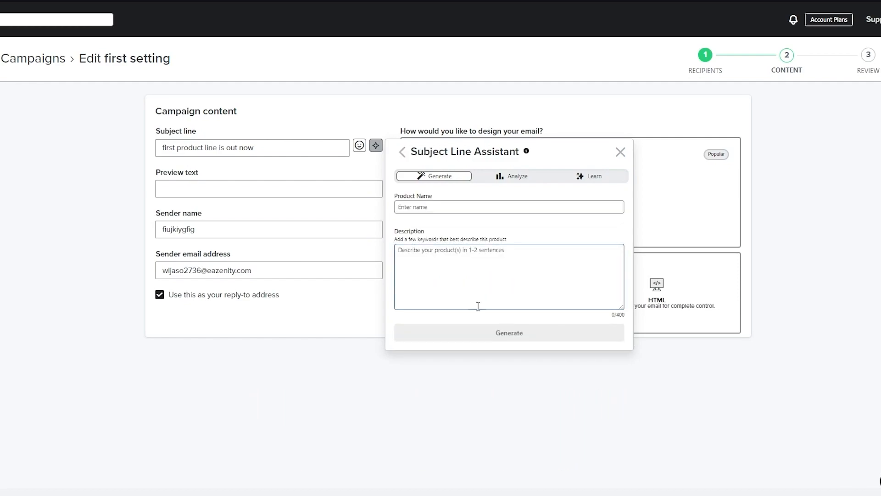
left_click(615, 155)
Step: Choose the drag-and-drop email design and apply the "Black Friday - Sale" template from the template library
left_click(244, 191)
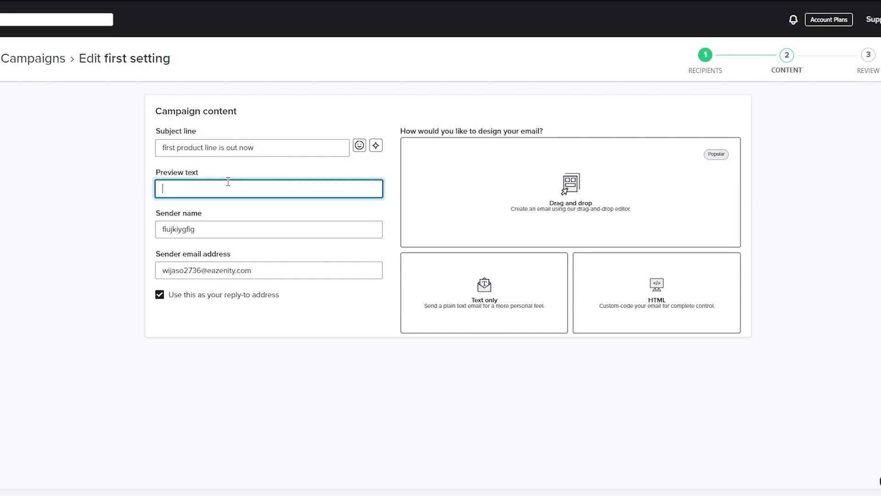
left_click(557, 193)
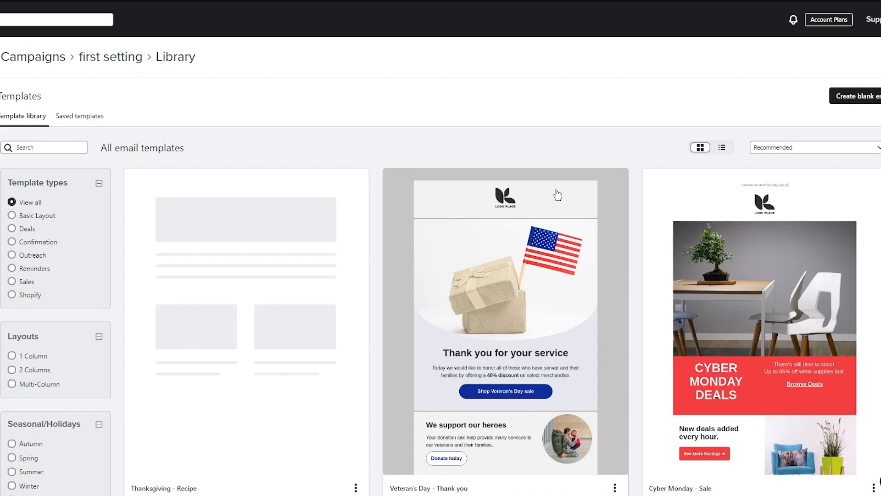
scroll(419, 391, "down", 10)
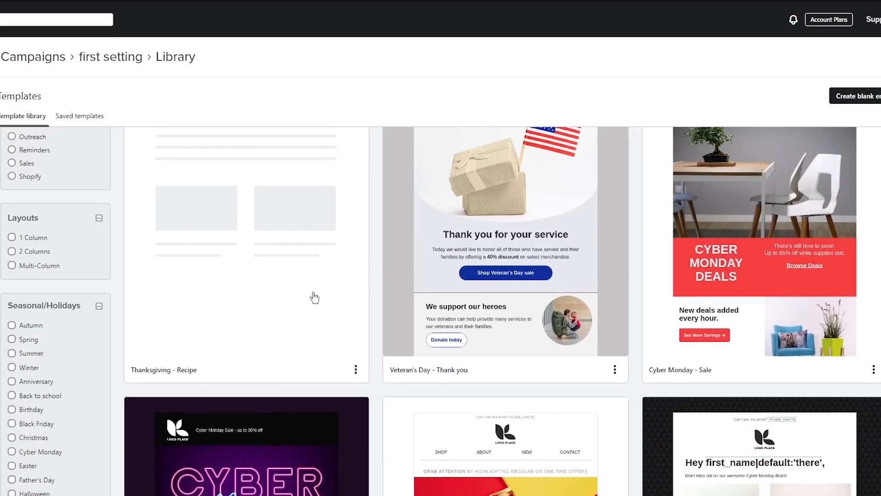
scroll(360, 262, "down", 2)
scroll(360, 261, "up", 4)
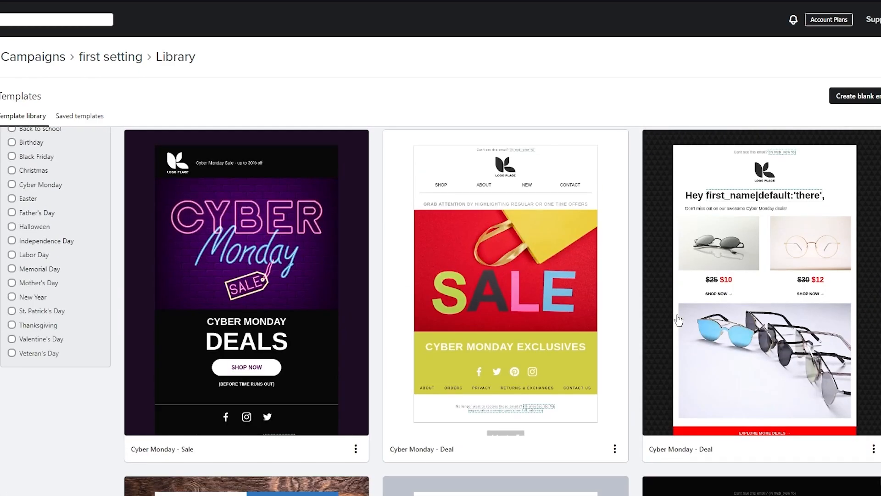
scroll(701, 287, "down", 4)
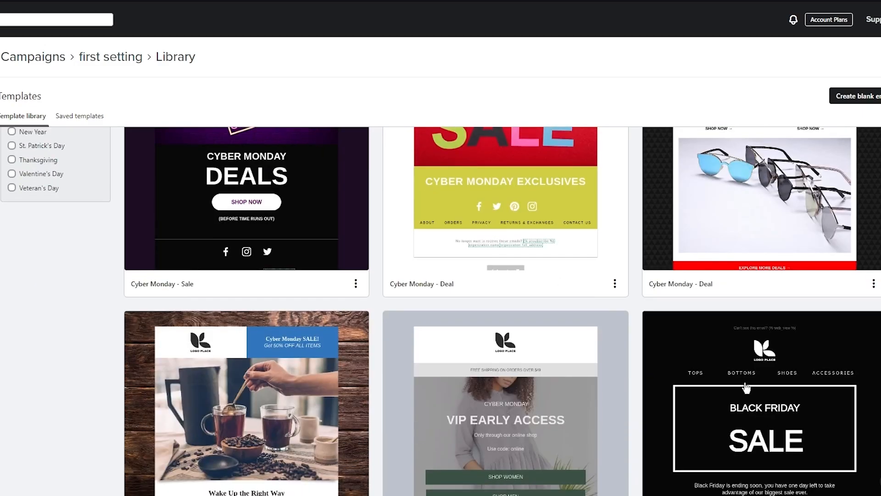
left_click(746, 388)
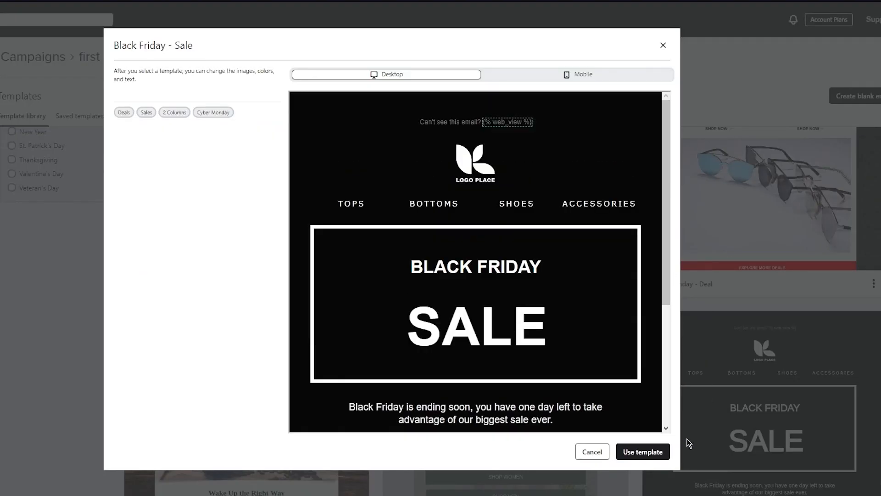
left_click(645, 450)
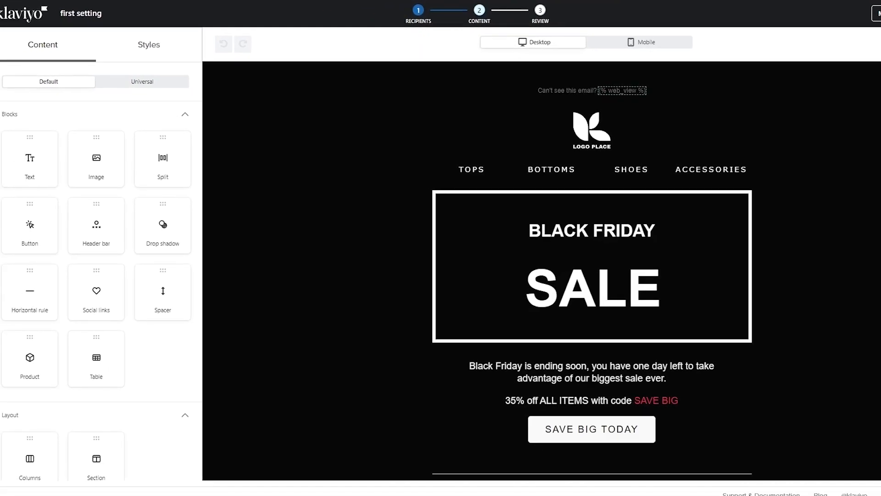
Step: Add a Split block between the header bar and the Black Friday Sale banner, and open its first column for editing
scroll(523, 183, "down", 3)
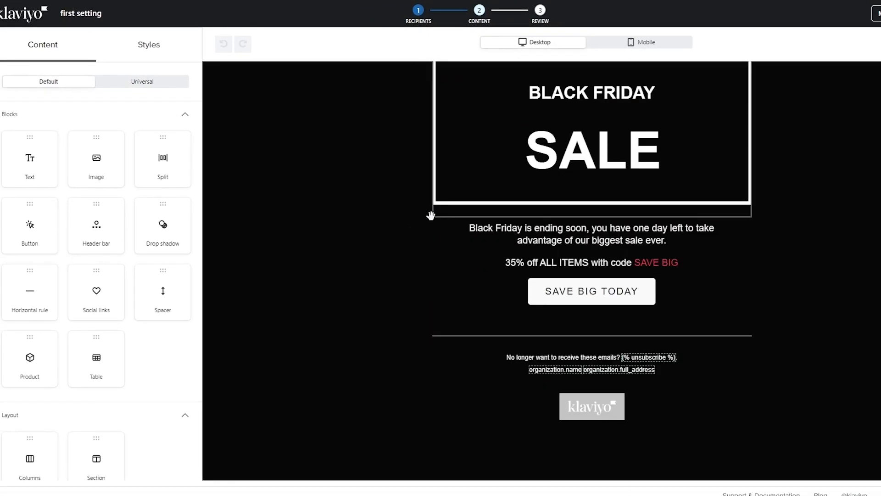
scroll(437, 216, "up", 3)
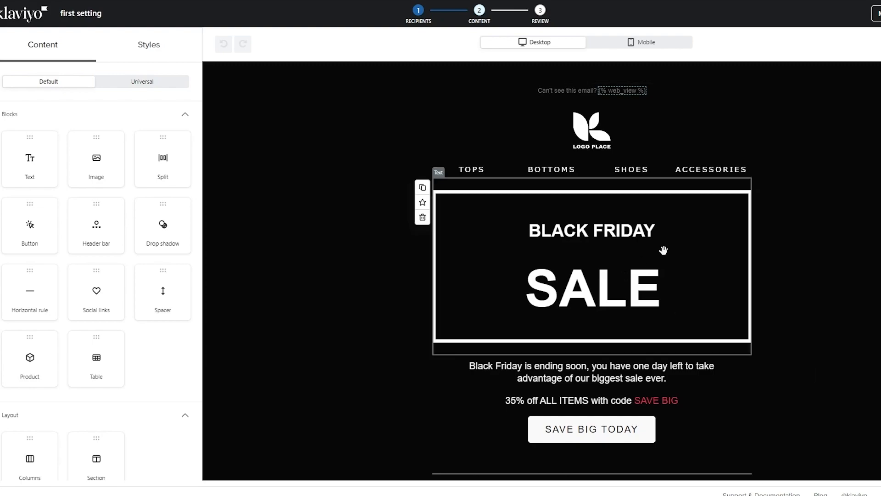
left_click_drag(184, 171, 596, 197)
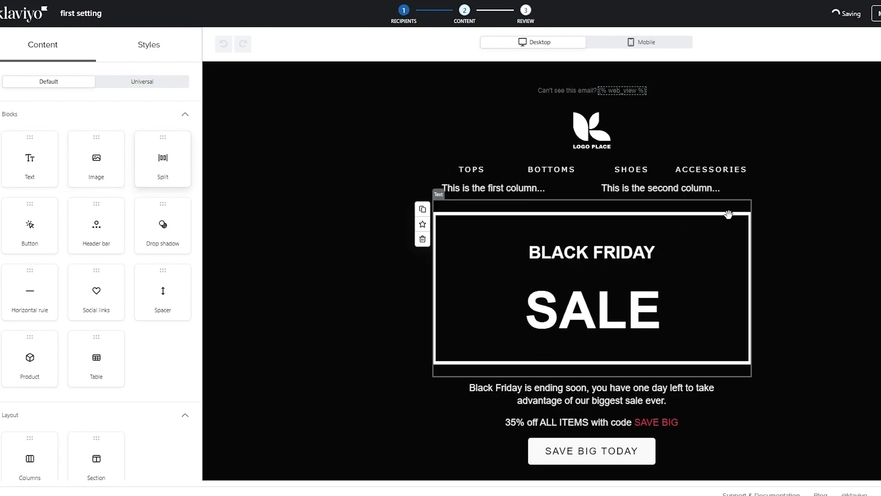
left_click(491, 189)
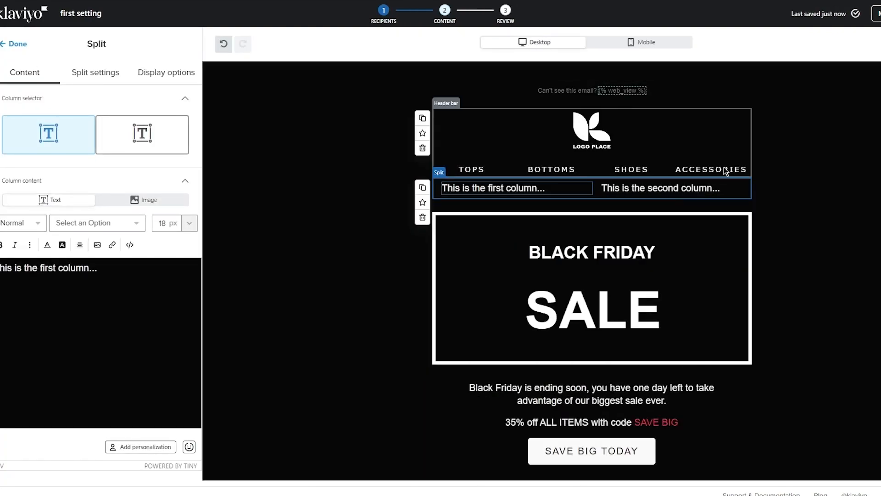
Step: Inspect the style settings of the email's section and header bar, and look over the rest of the template
left_click(797, 185)
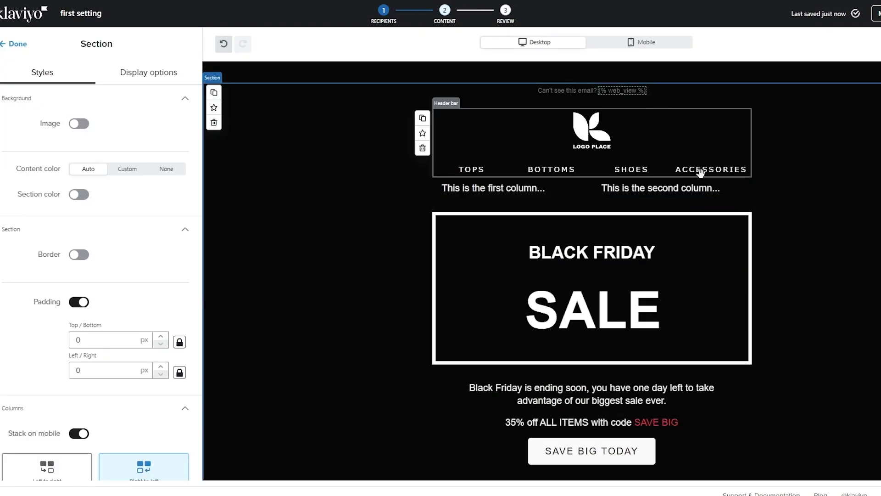
left_click(663, 124)
scroll(780, 214, "down", 3)
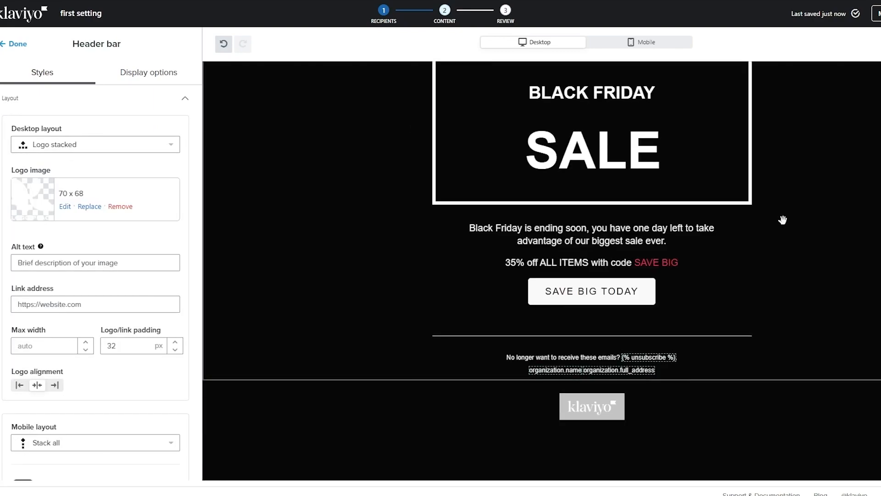
scroll(707, 250, "up", 3)
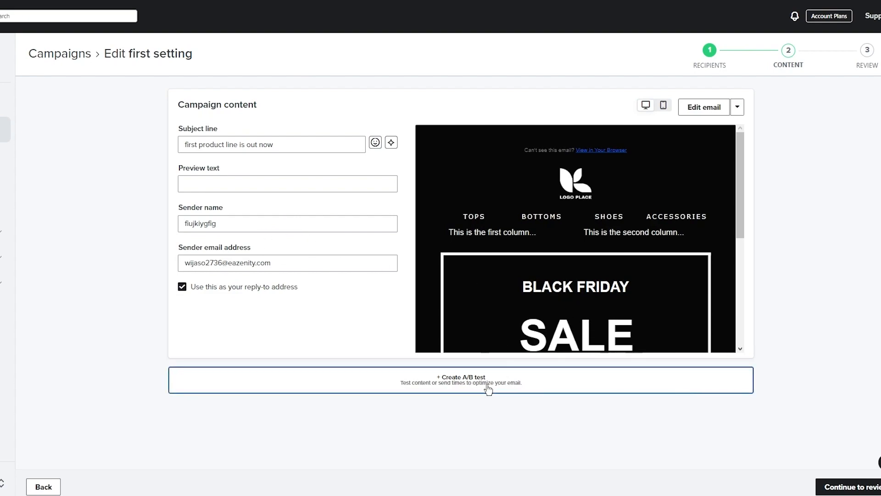
Step: Continue to the campaign's review stage and check the recipients, sending, sender, content and tracking details
left_click(840, 487)
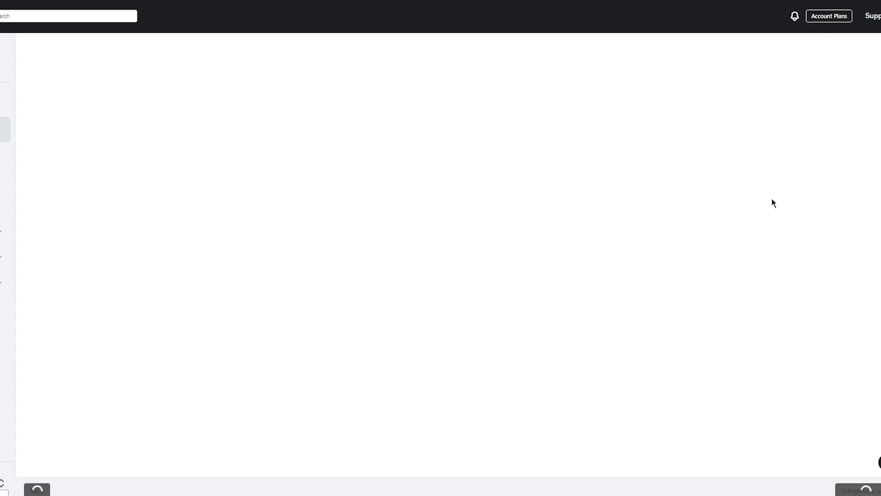
left_click_drag(411, 95, 567, 102)
left_click(477, 98)
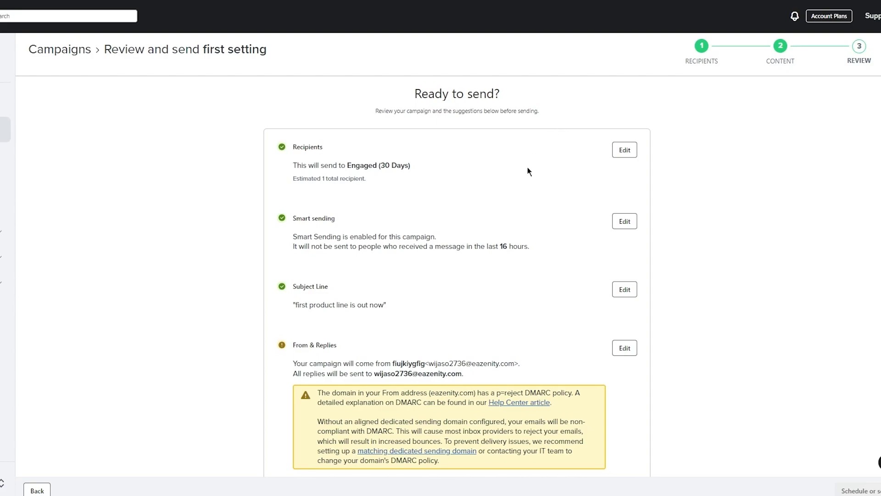
scroll(596, 165, "down", 6)
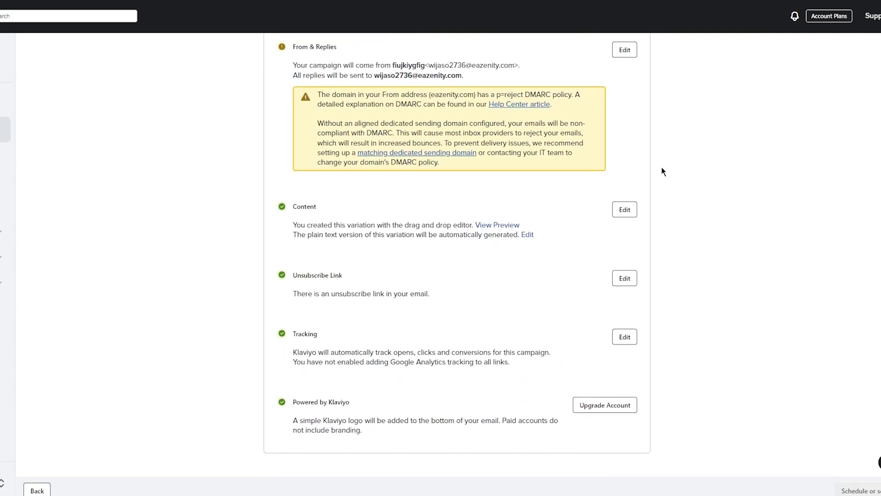
scroll(643, 349, "up", 6)
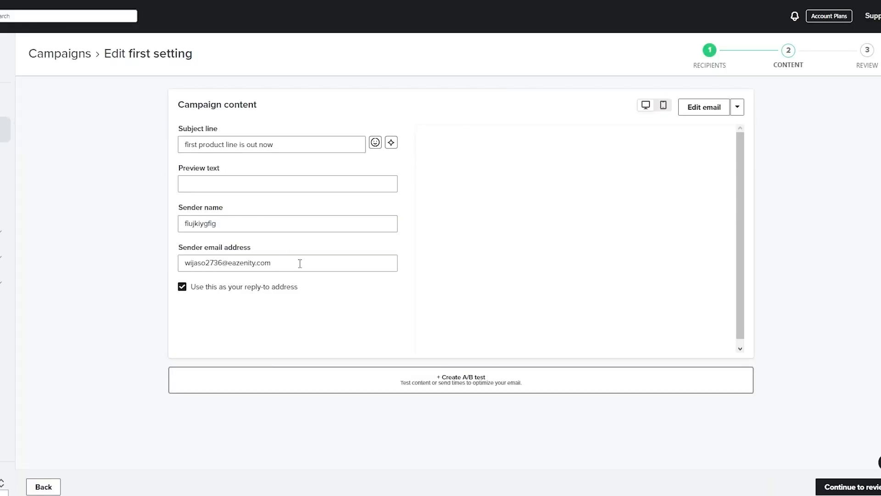
Step: Replace the campaign's sender email address with the suggested saved address and continue to the review stage
triple_click(298, 264)
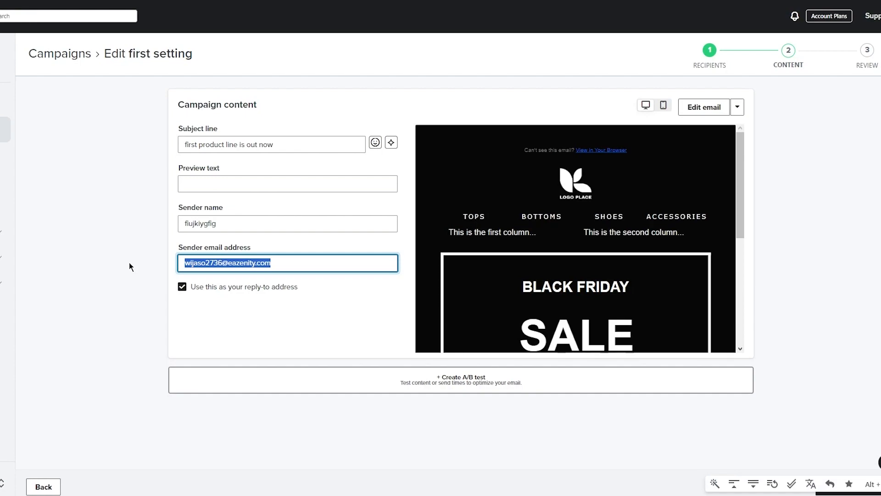
type("s")
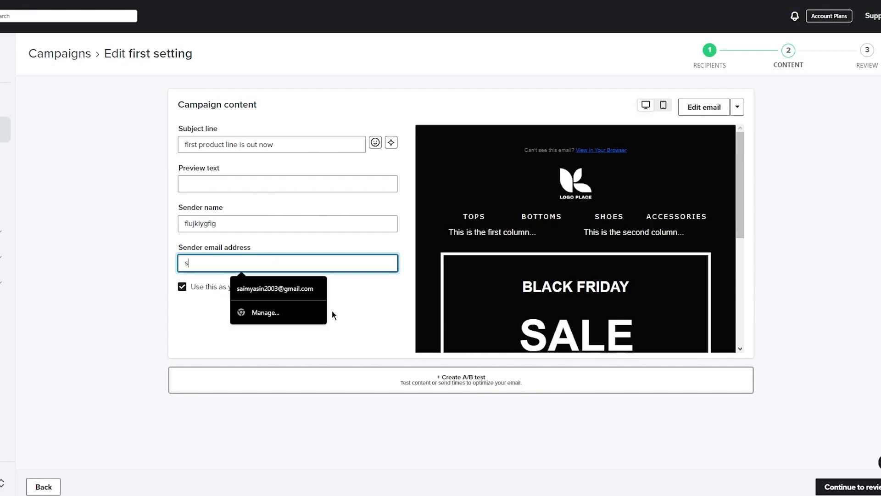
left_click(307, 288)
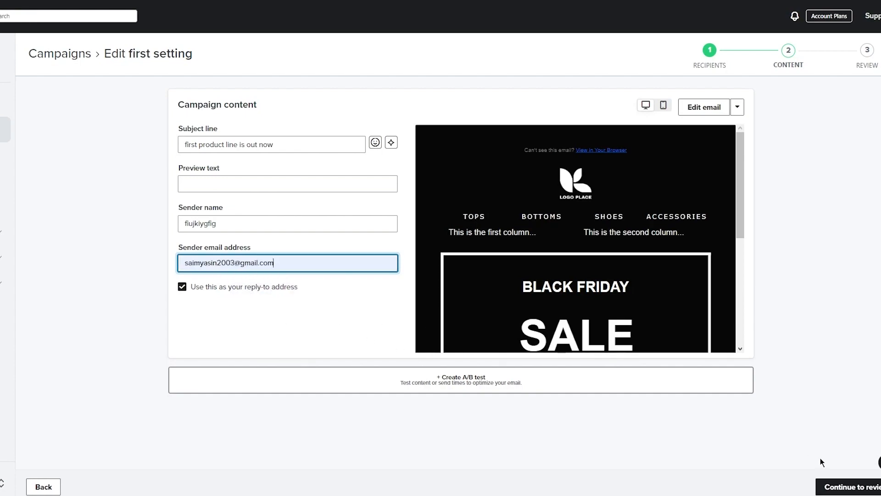
left_click(856, 487)
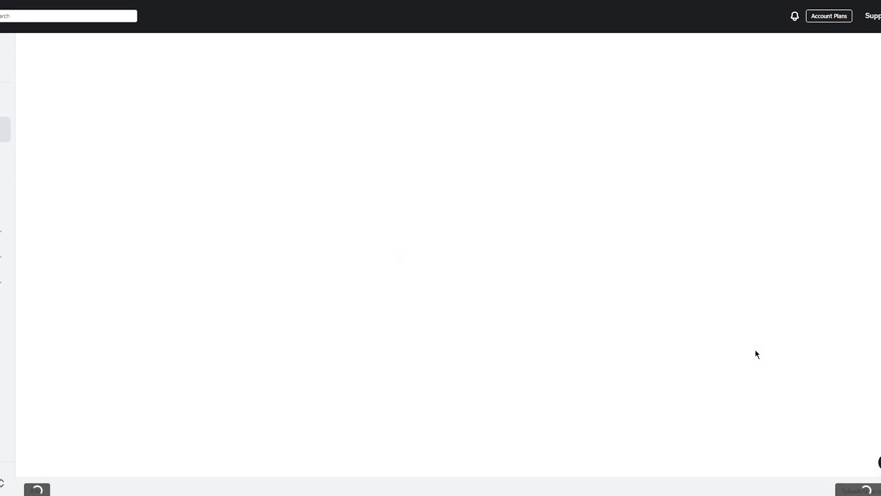
Step: Check the reviewed campaign details and send the campaign immediately with the Send now option
scroll(664, 320, "down", 5)
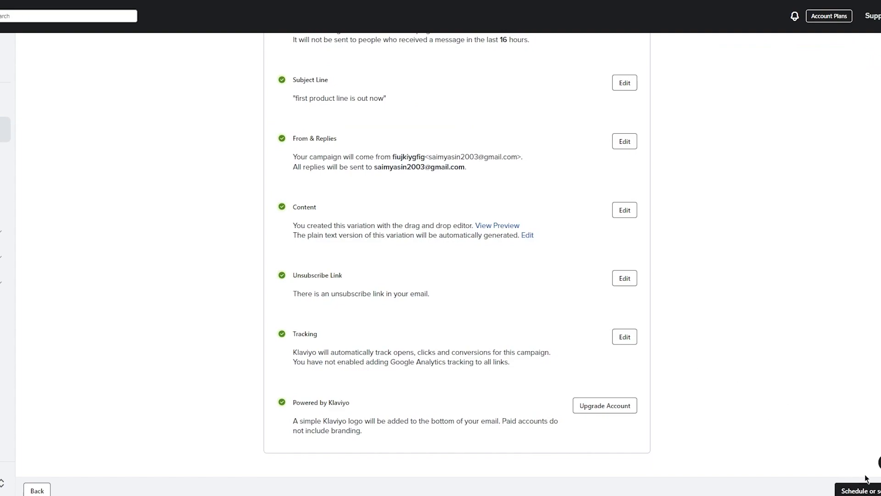
left_click(854, 489)
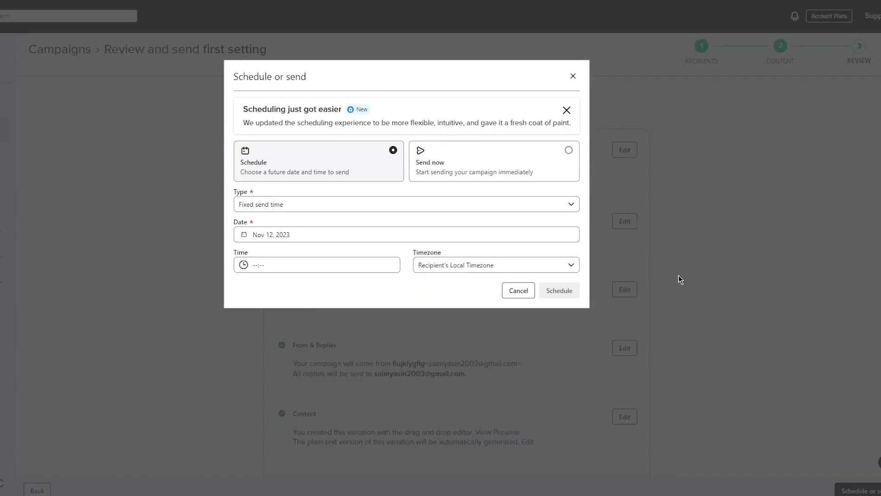
left_click(467, 180)
left_click(391, 165)
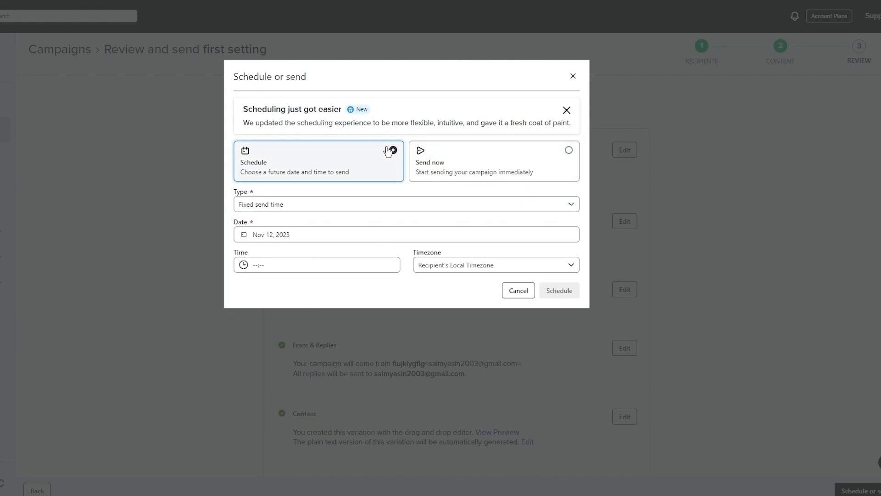
left_click(480, 171)
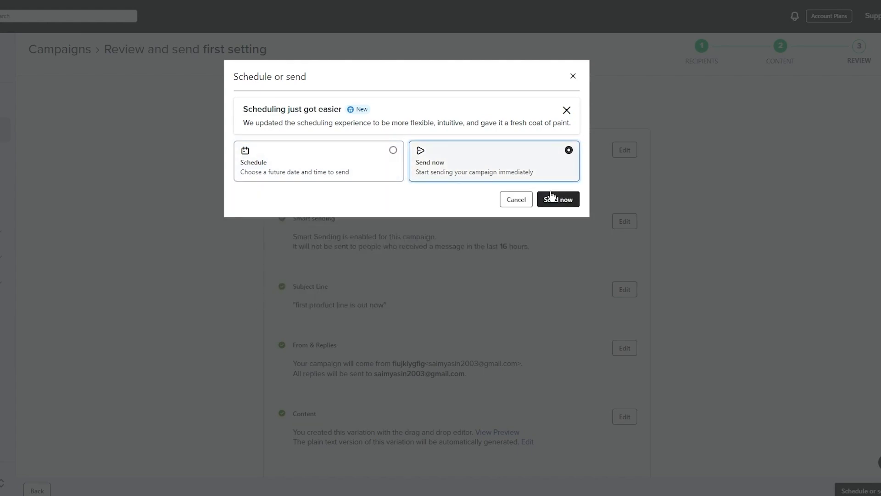
left_click(556, 200)
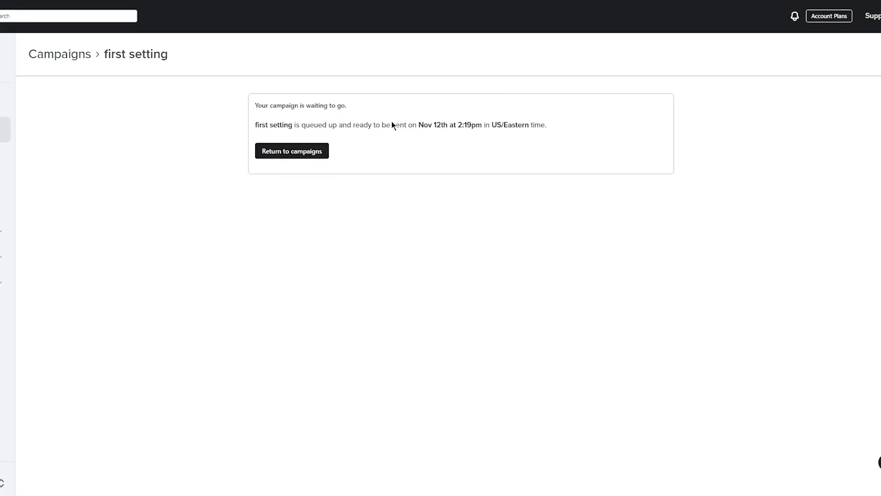
left_click_drag(391, 125, 625, 156)
left_click(612, 189)
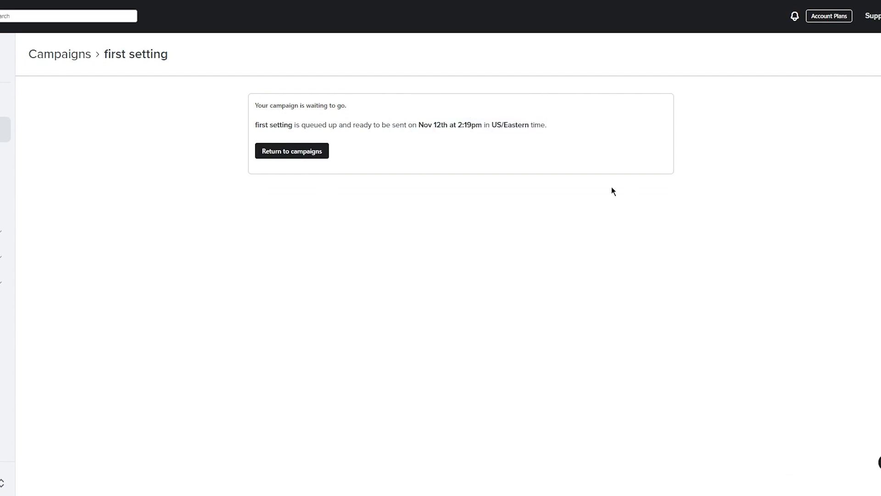